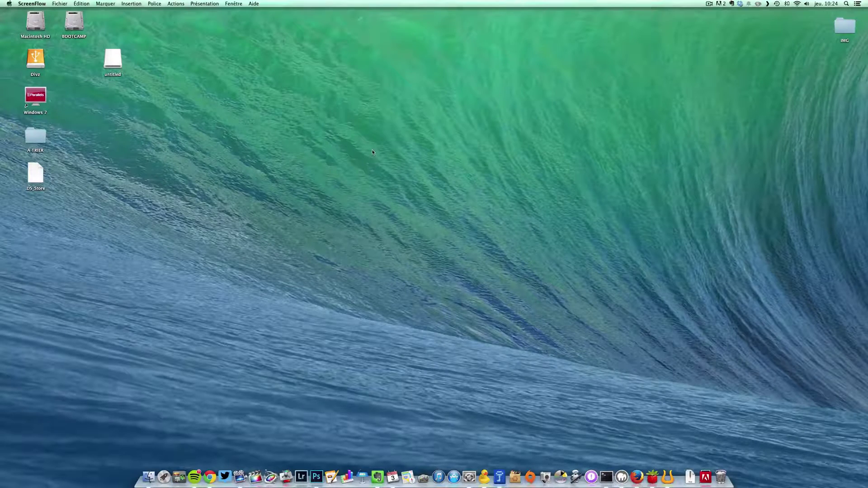
Launch Thecus Intelligent NAS from the Dock's Applications stack
click(707, 477)
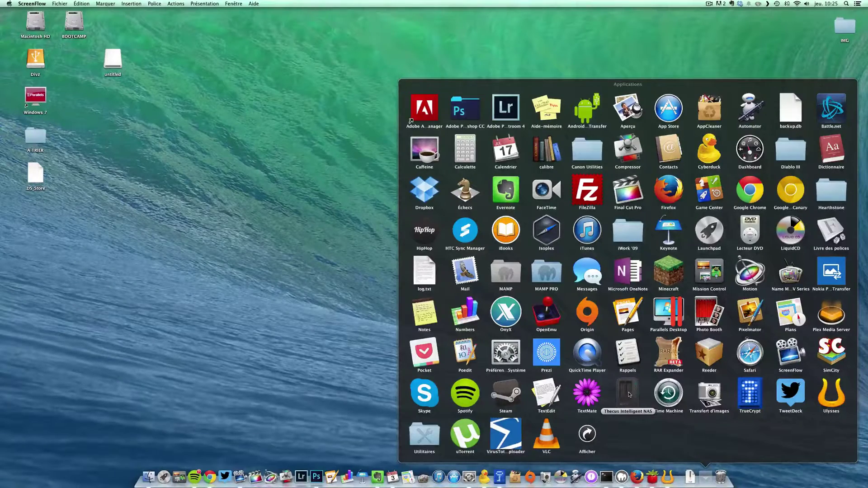
click(629, 394)
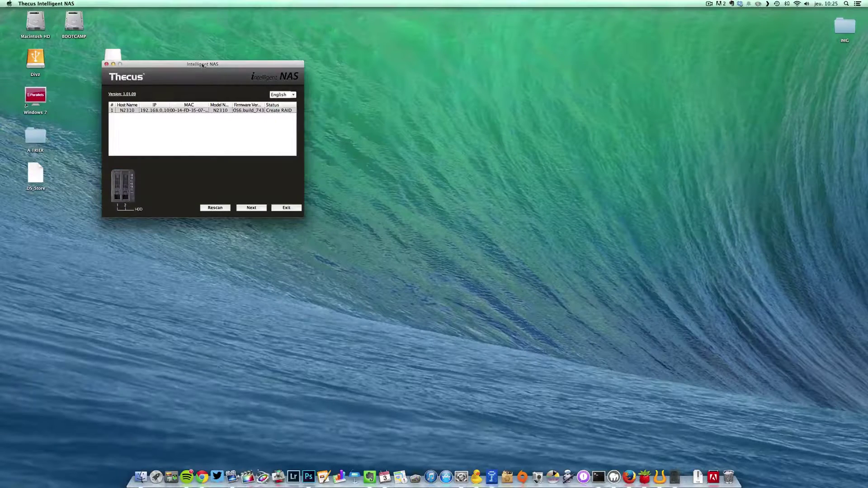
Centre the window, widen the IP column to show 192.168.0.10, and select the N2310
drag(203, 65, 357, 89)
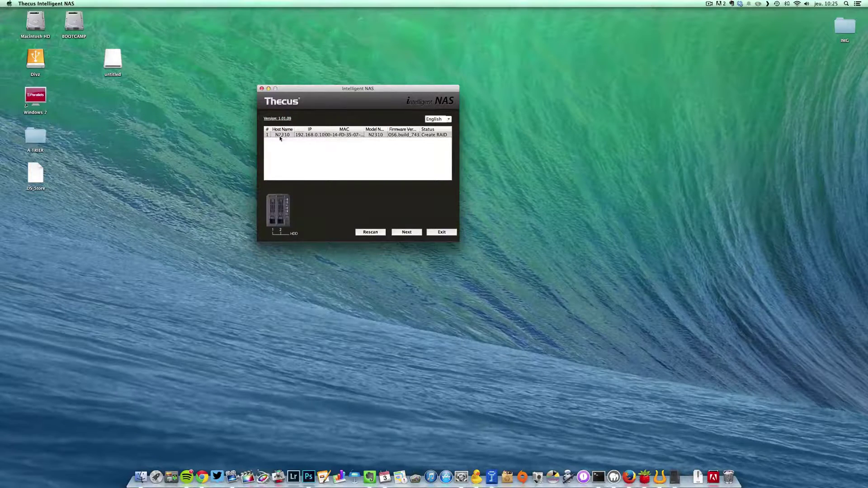
drag(325, 129, 332, 128)
click(297, 135)
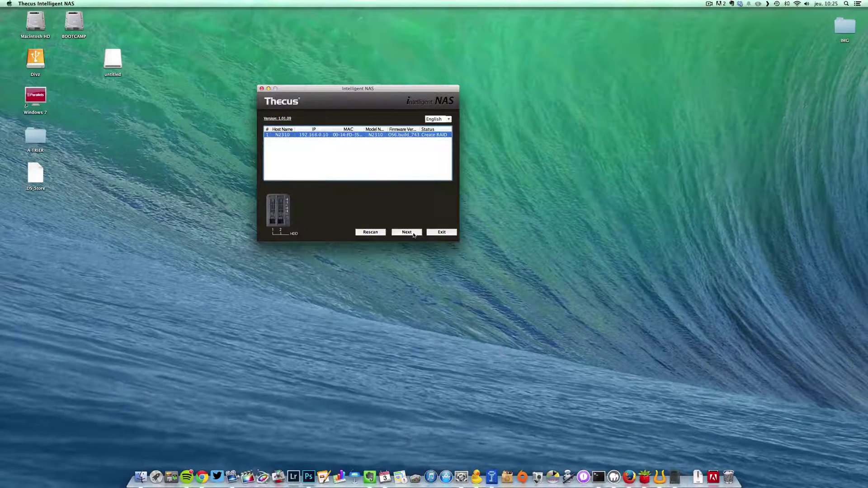
Switch the interface language to Français, select the N2310, and continue with Suivant
click(448, 119)
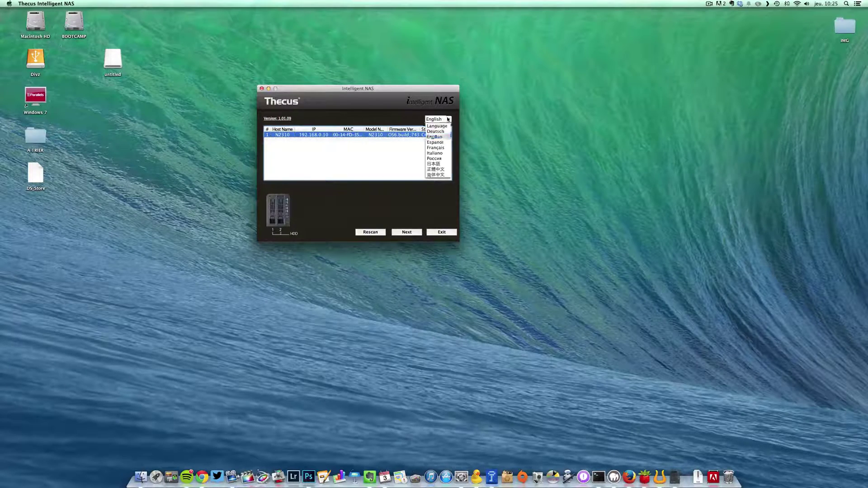
click(438, 148)
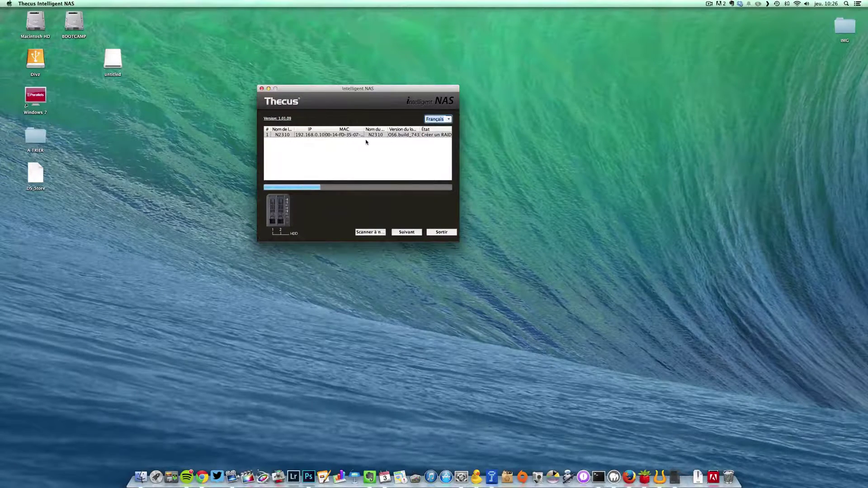
click(342, 135)
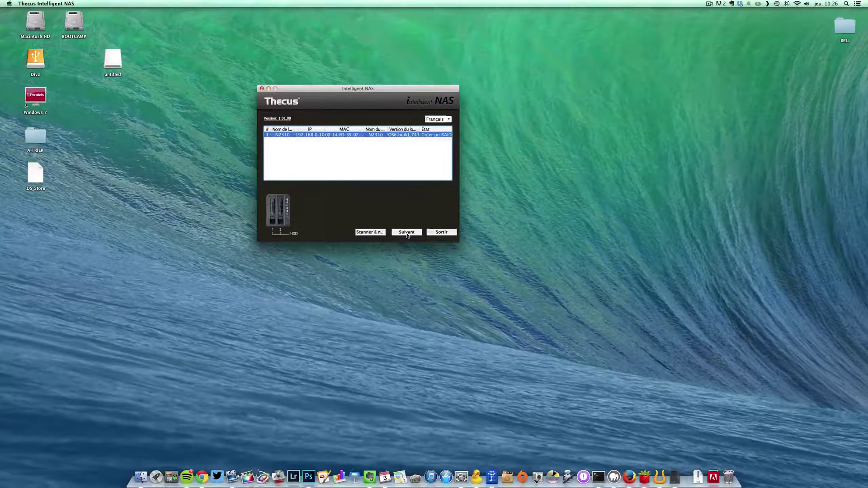
click(407, 233)
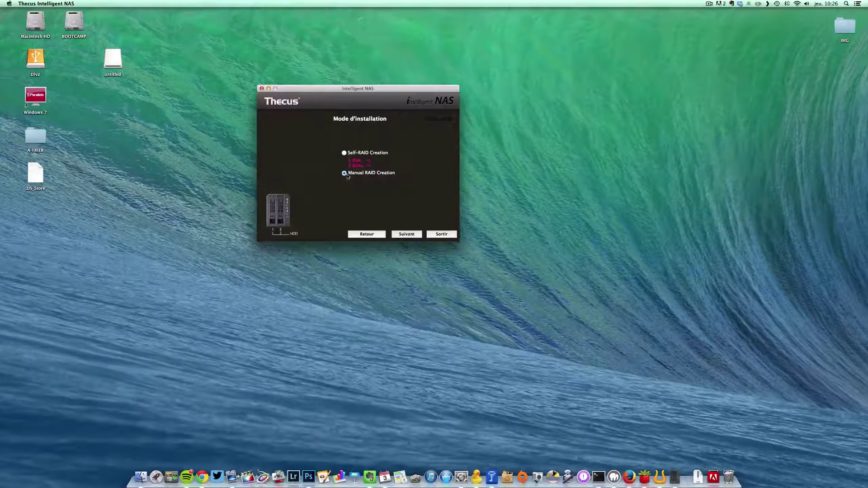
Choose Self-RAID Creation as the installation mode and continue
click(345, 153)
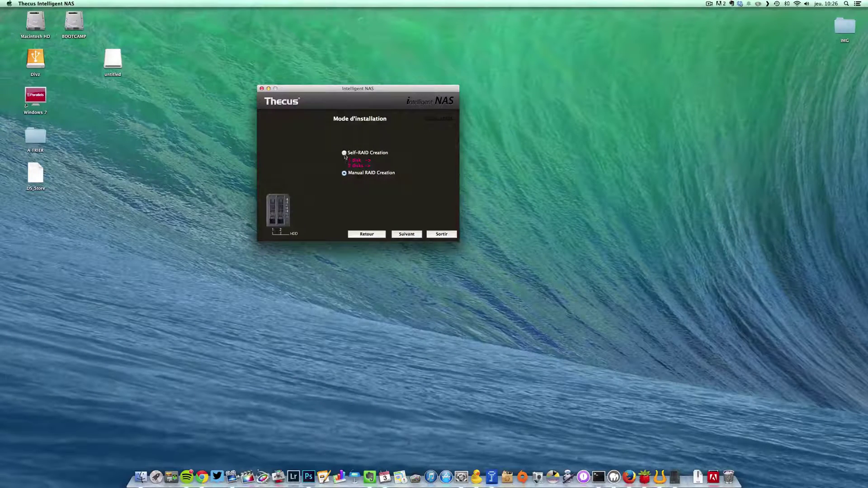
click(413, 235)
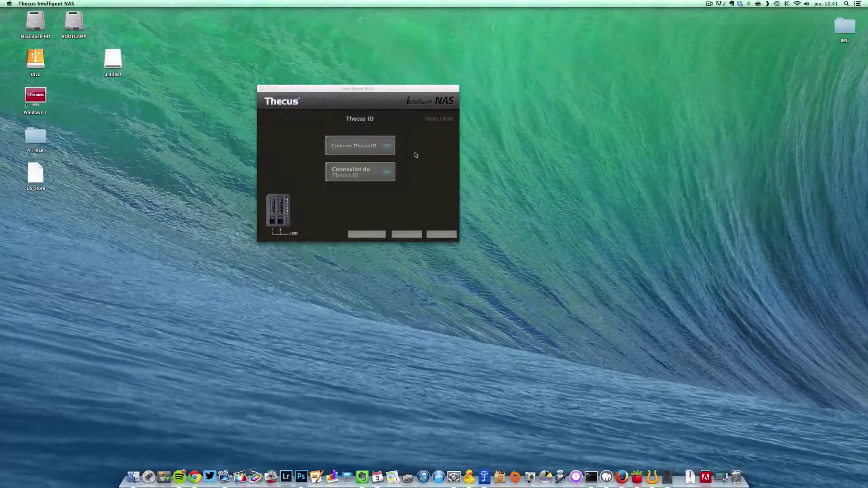
Refocus the setup window and choose Créer un Thecus ID
click(395, 93)
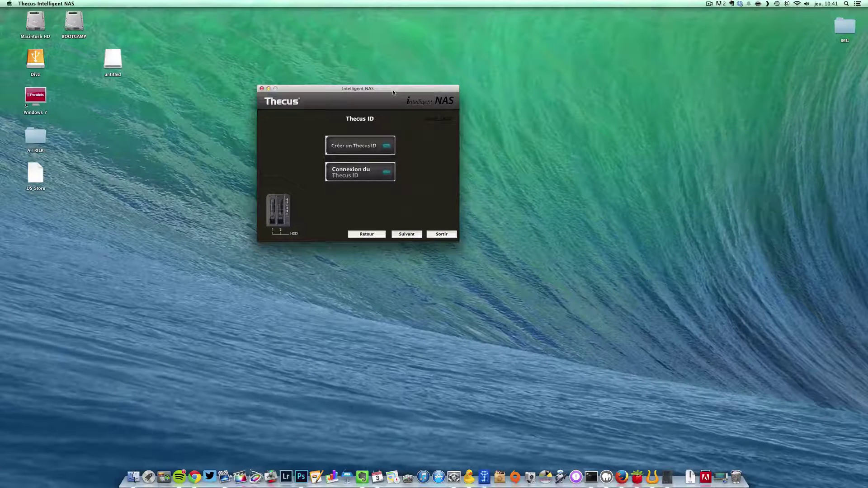
click(377, 147)
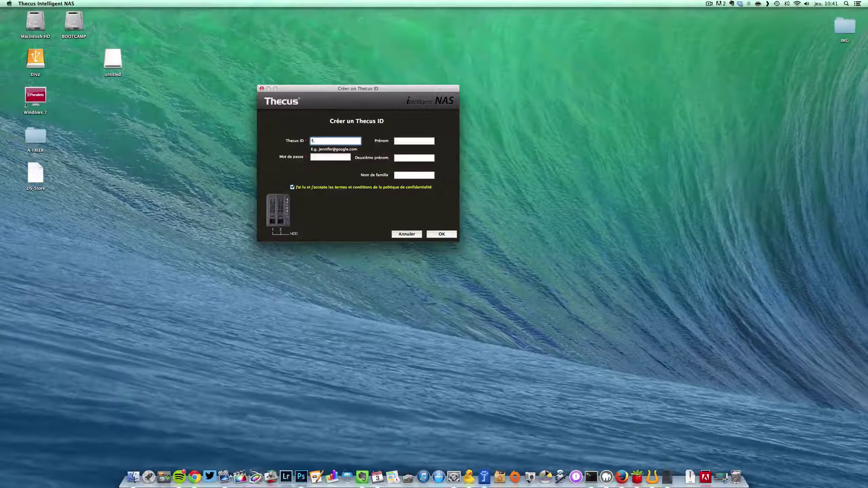
Enter the account e-mail address and password for the new Thecus ID
key(Tab)
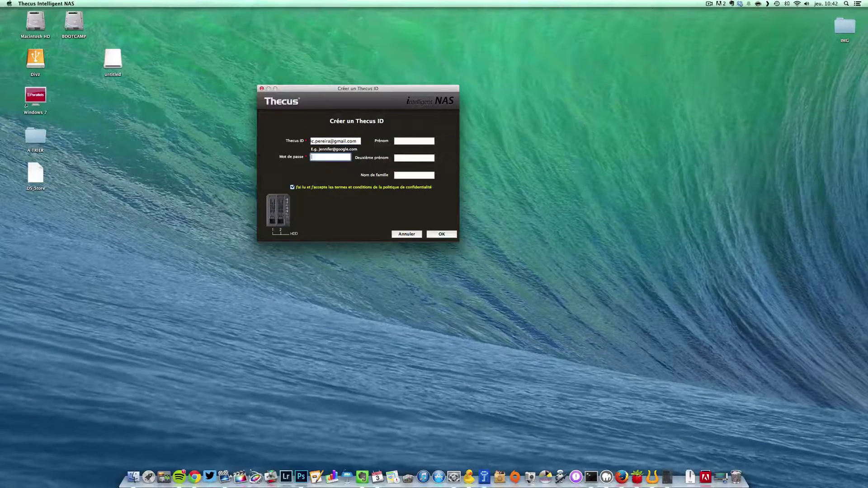
text(**********)
key(Tab)
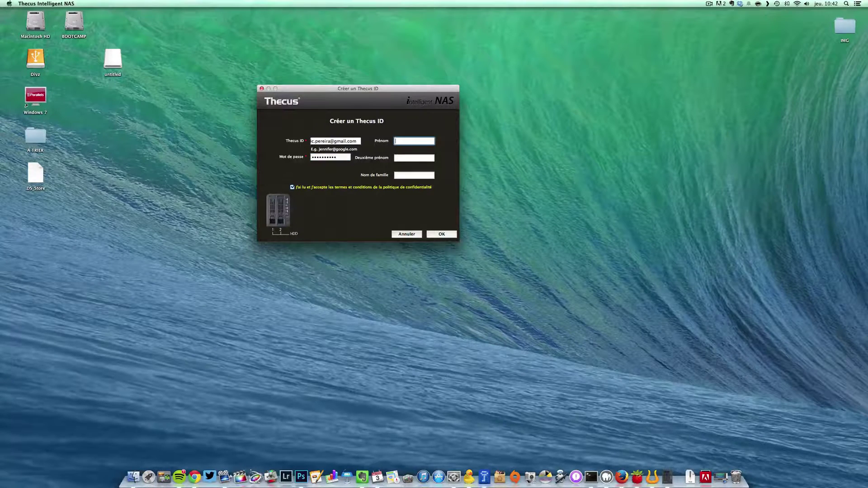
Enter the user's full first name, then type the family name into the next field
key(Tab)
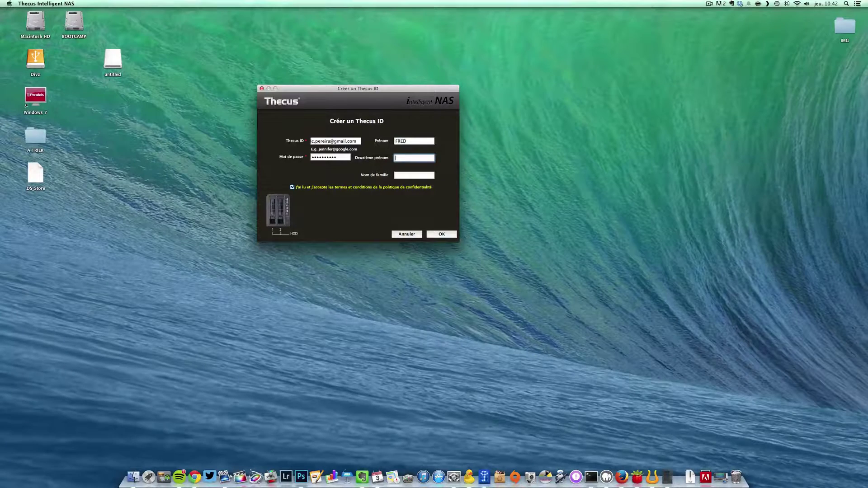
key(shift+Tab)
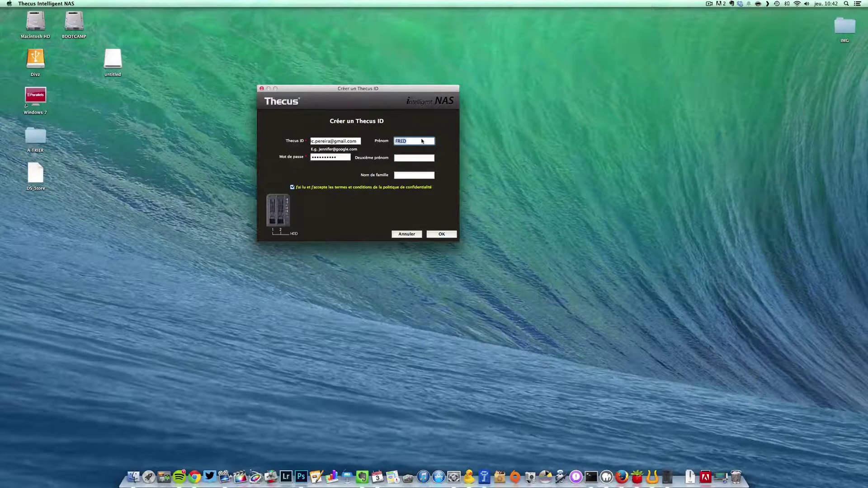
key(Tab)
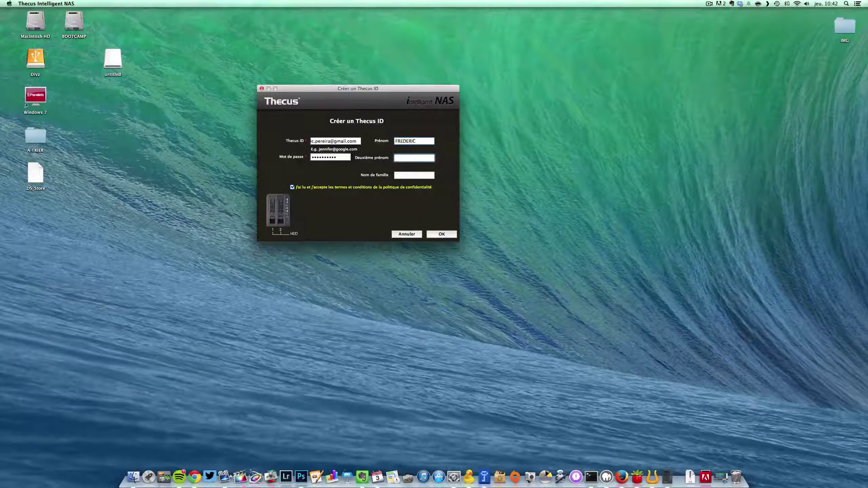
Move the family name from the middle-name field into Nom de famille and submit
double_click(413, 158)
click(416, 158)
double_click(417, 158)
key(BackSpace)
key(Tab)
click(444, 235)
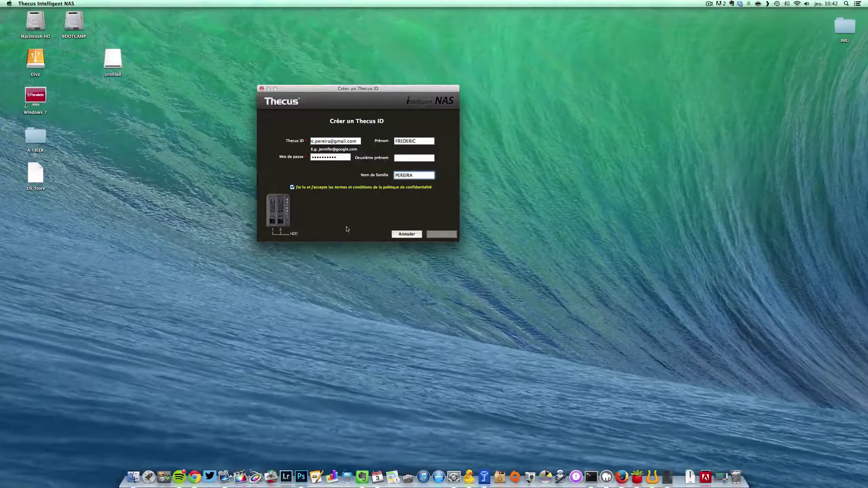
View the privacy policy, tick the terms agreement, and return to the e-mail entry
click(357, 187)
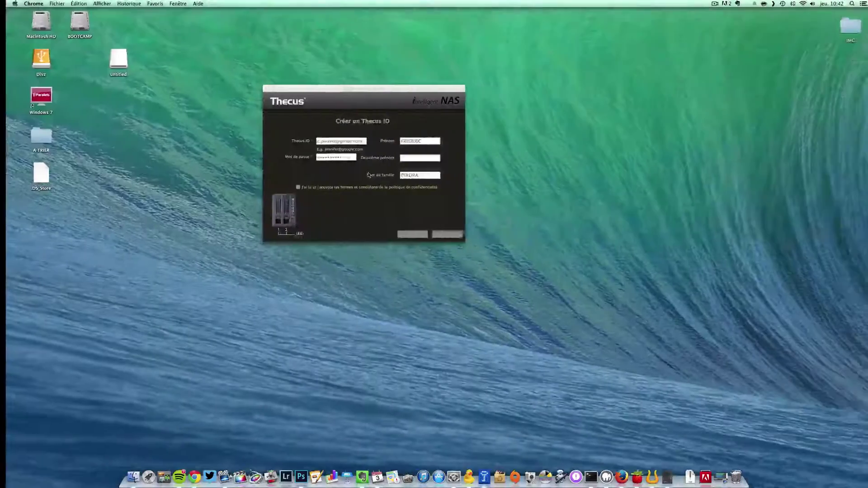
click(292, 187)
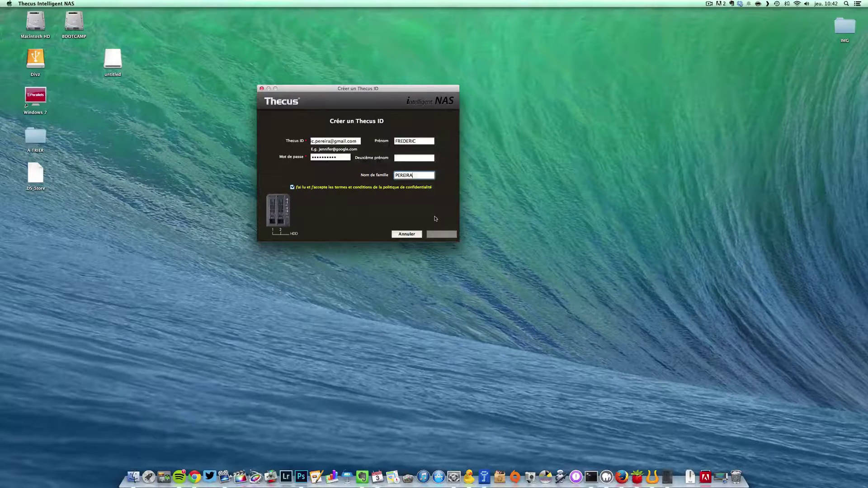
click(326, 141)
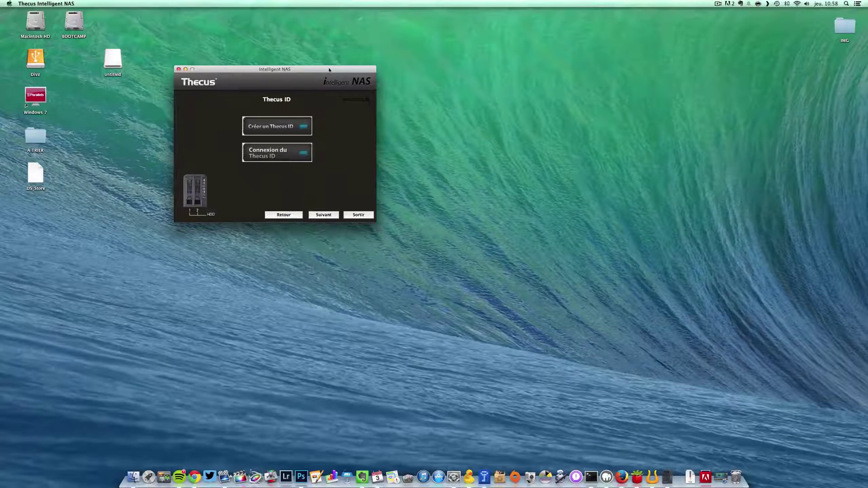
Advance to the Complet page and launch the NAS admin page in the browser
click(323, 215)
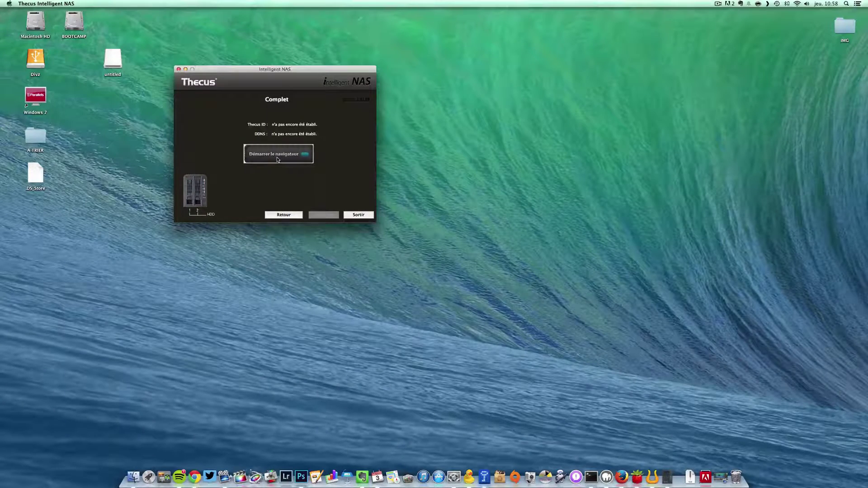
click(277, 158)
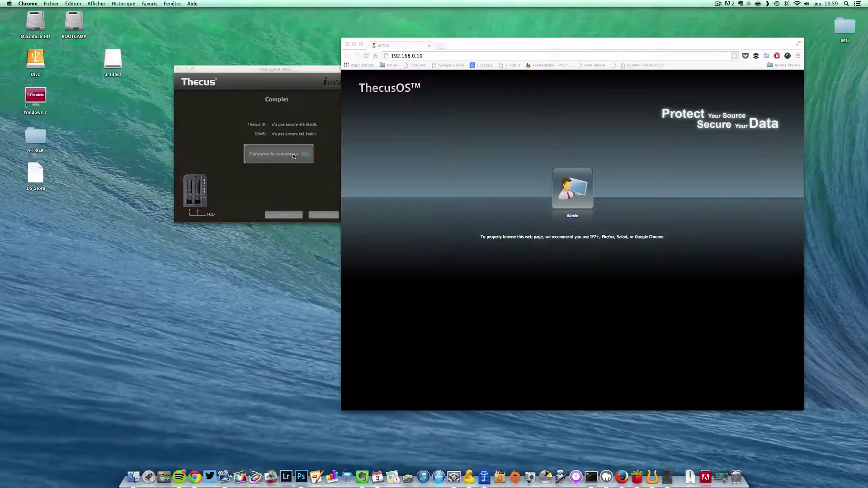
Log into the ThecusOS admin page at 192.168.0.10 as admin
click(431, 55)
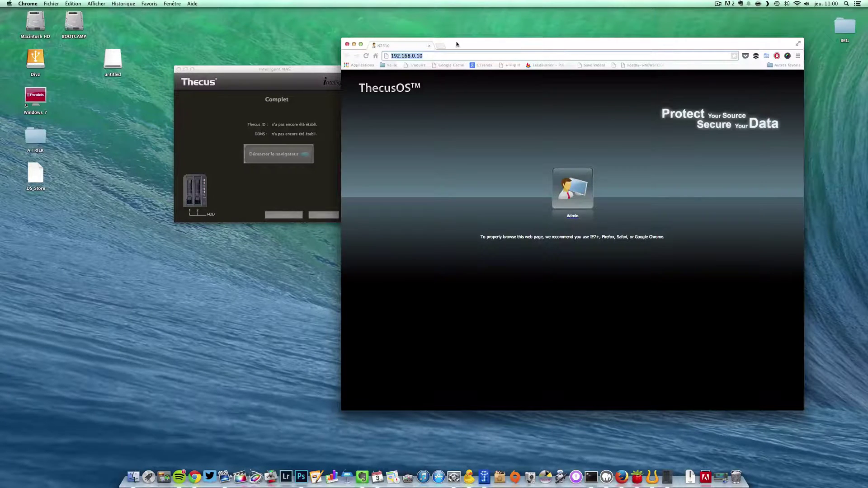
drag(457, 44, 398, 37)
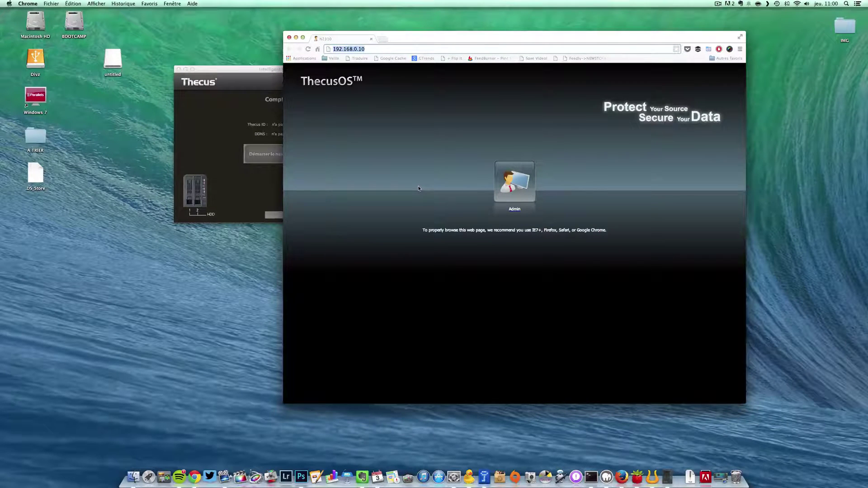
click(508, 190)
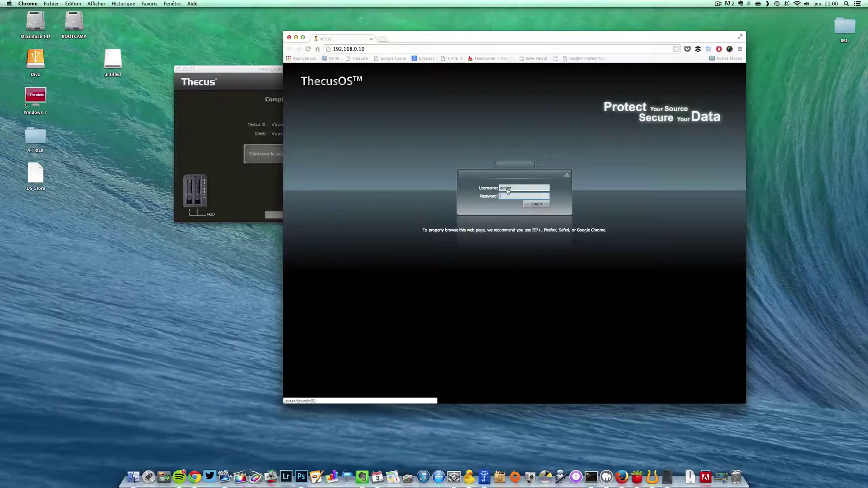
text(admin)
key(Return)
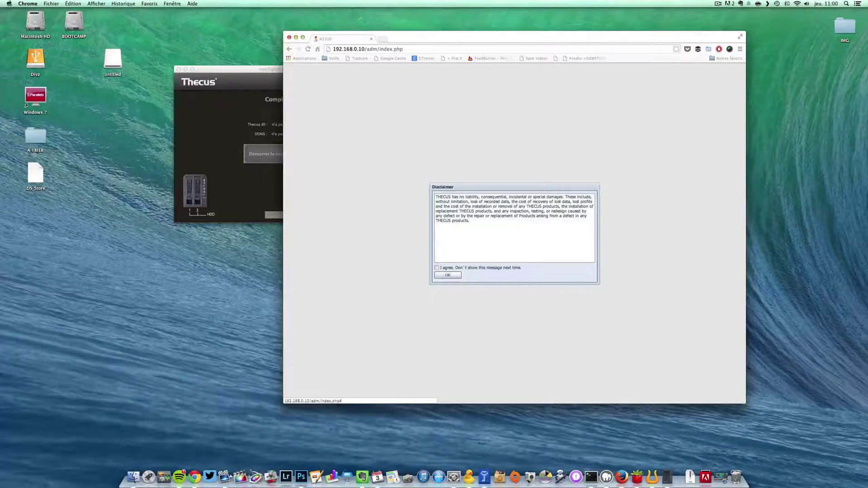
Tick 'I agree. Don't show this message next time.' and confirm the Disclaimer
click(437, 269)
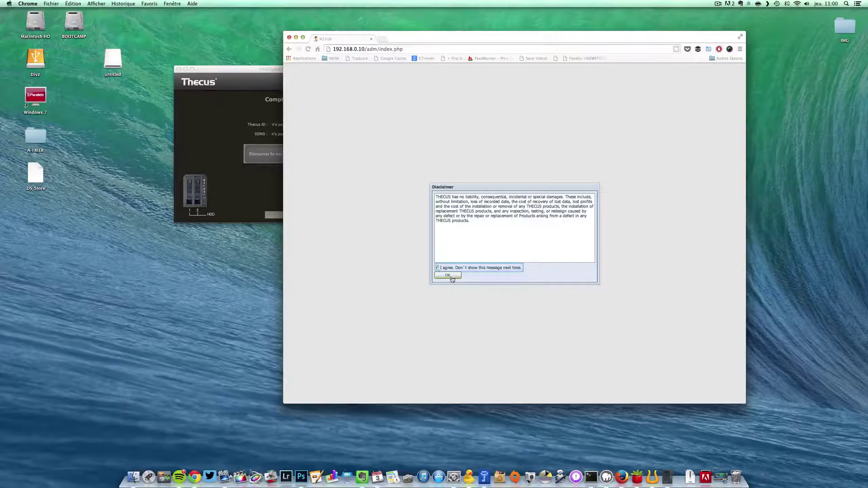
click(451, 277)
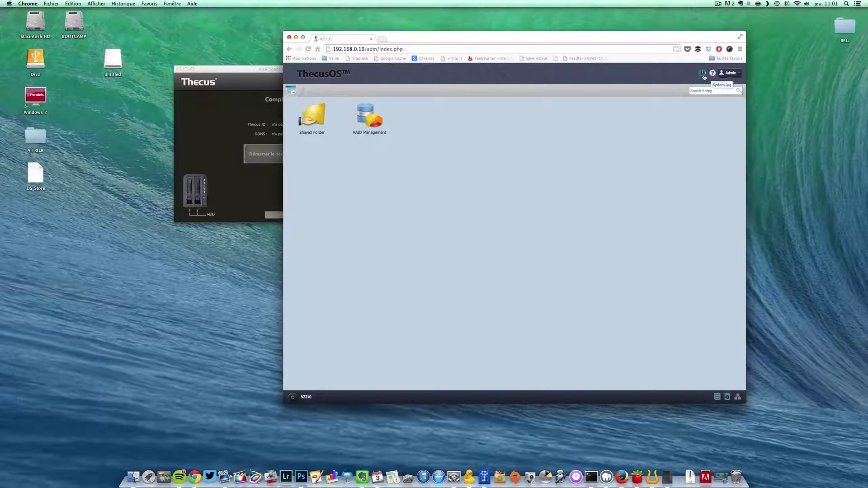
From the Control Panel, view RAID Management: one Healthy RAID 1 array on disks 1,2, 2772 GB
click(291, 91)
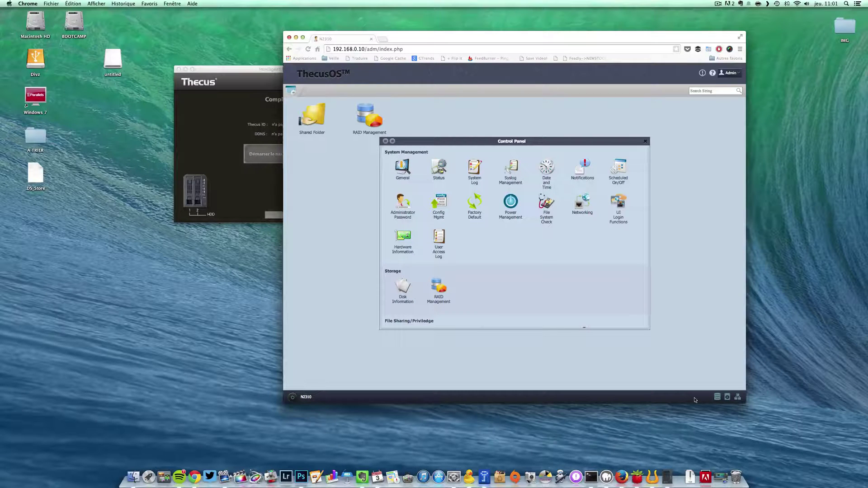
click(717, 397)
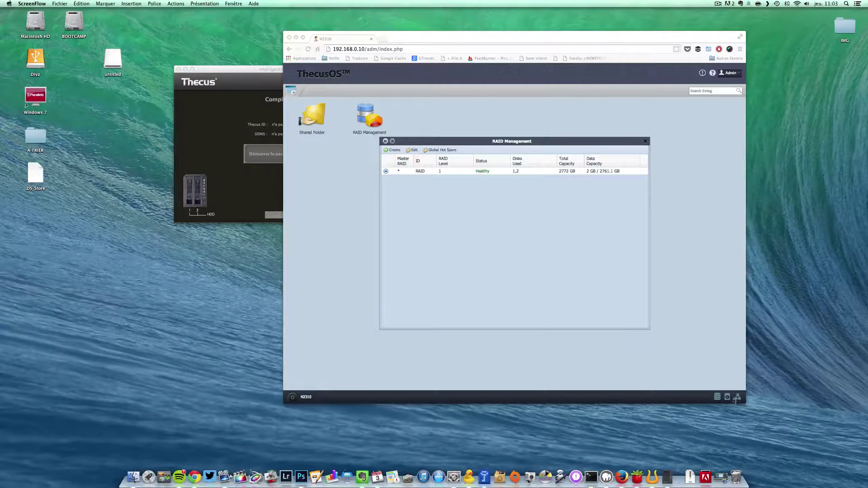
Show the Networking settings at WAN/LAN1 IPv4: DHCP, IP 192.168.0.10, gateway 192.168.0.254
click(738, 401)
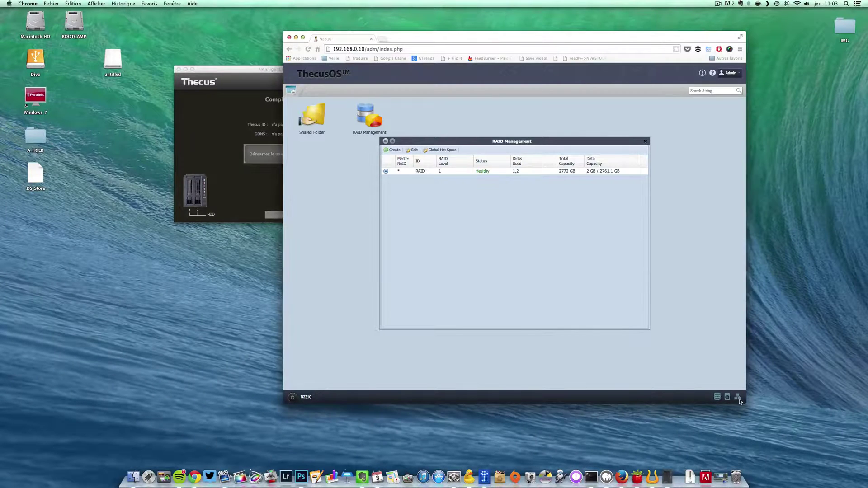
click(738, 399)
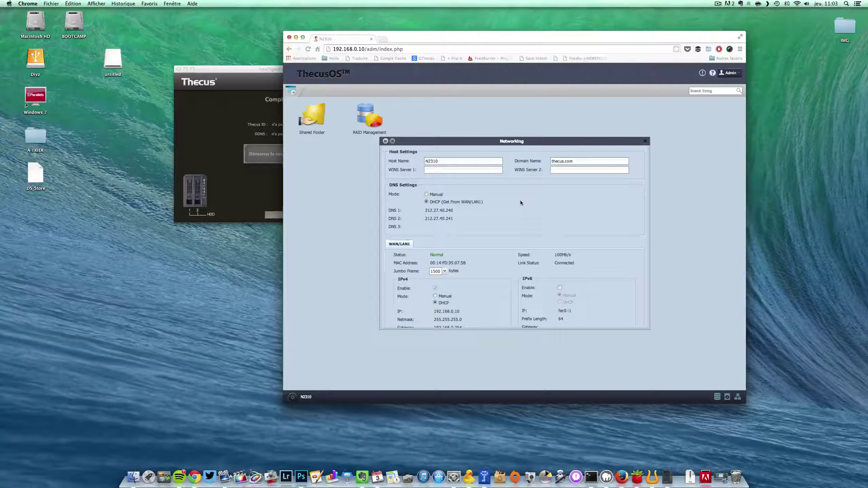
scroll(520, 200, down, 1)
scroll(520, 203, down, 1)
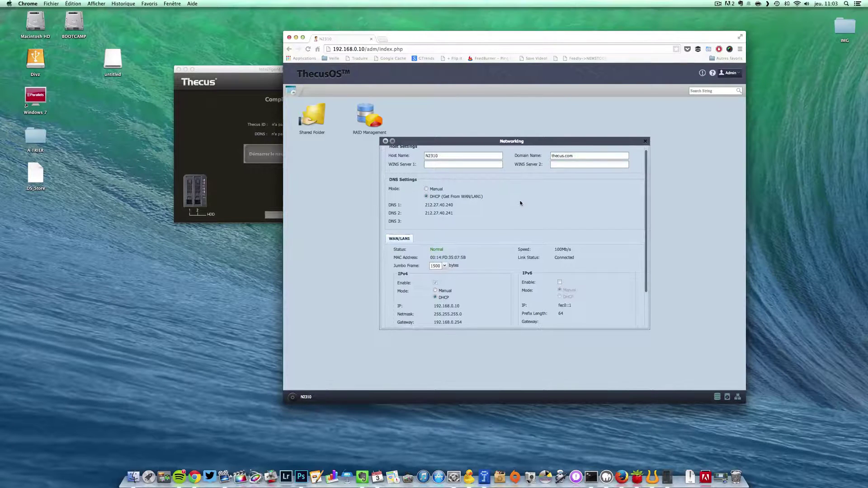
scroll(520, 203, up, 2)
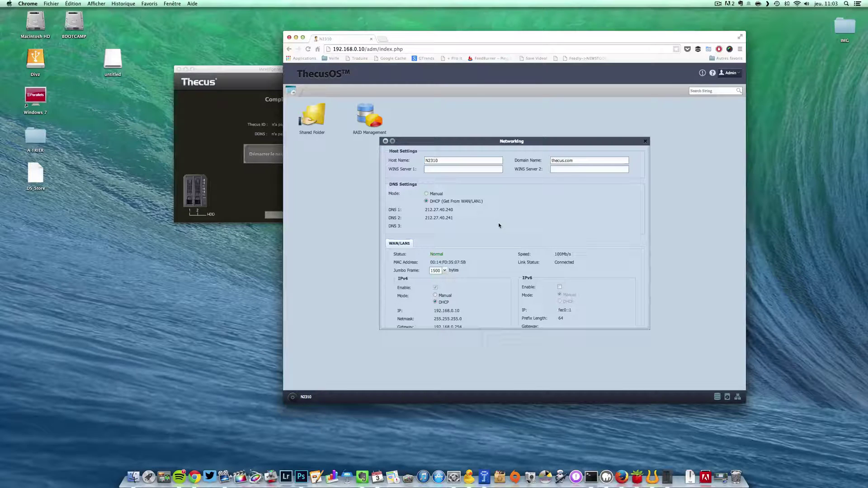
scroll(499, 225, down, 1)
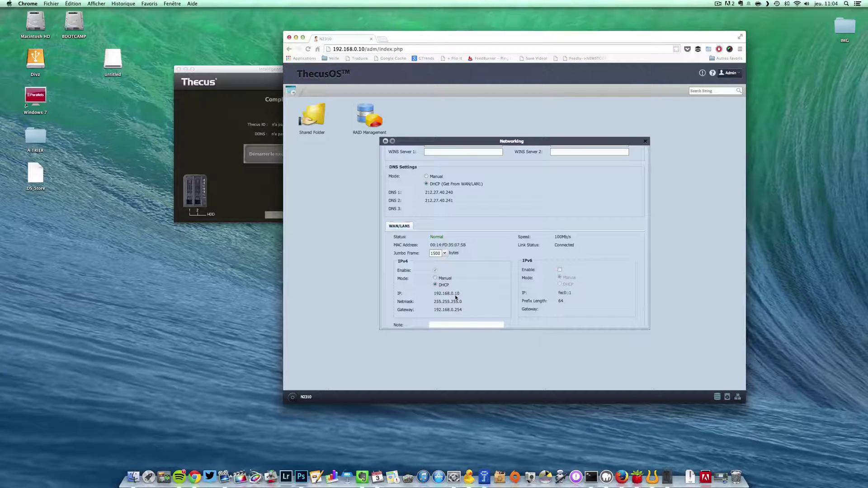
Set WAN/LAN1 IPv4 to Manual with IP 192.168.0.1, netmask 255.255.255.0, gateway 192.168.0.254
click(435, 278)
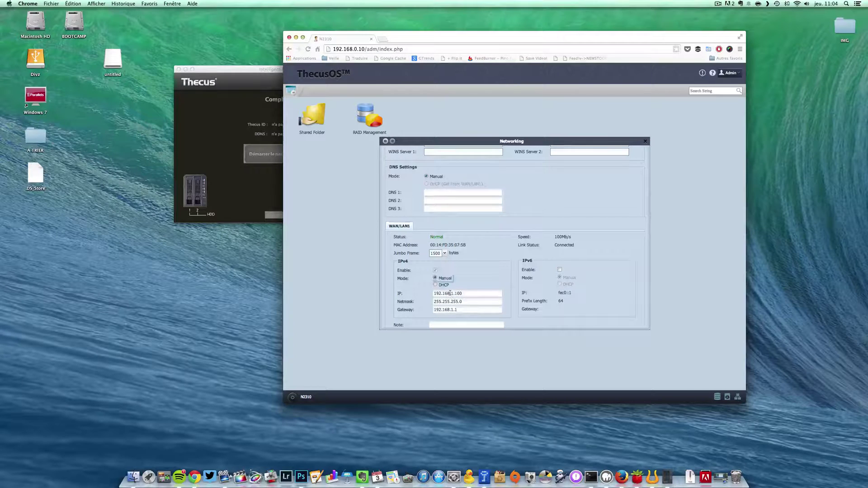
click(472, 293)
key(BackSpace)
key(BackSpace)
key(BackSpace)
key(BackSpace)
key(BackSpace)
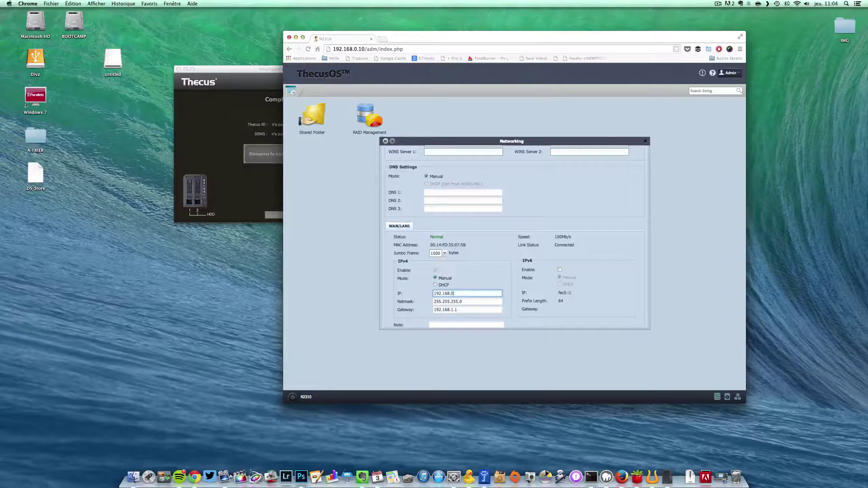
text(0.1)
drag(451, 309, 459, 310)
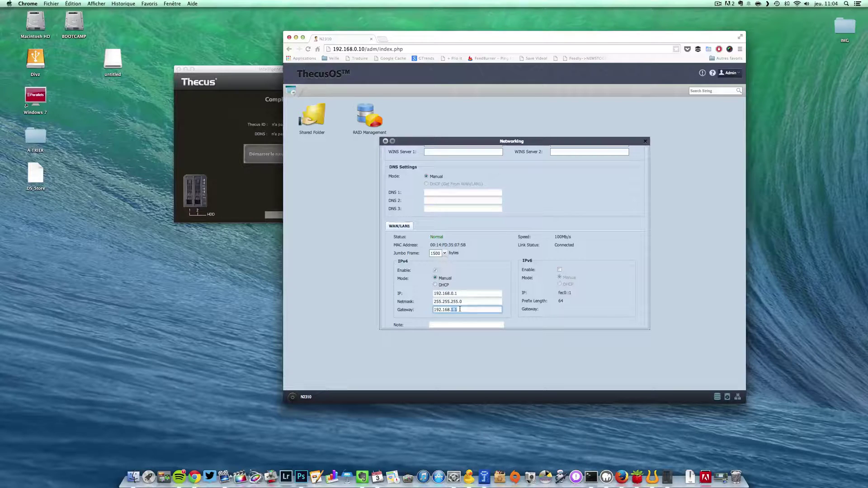
text(0.254)
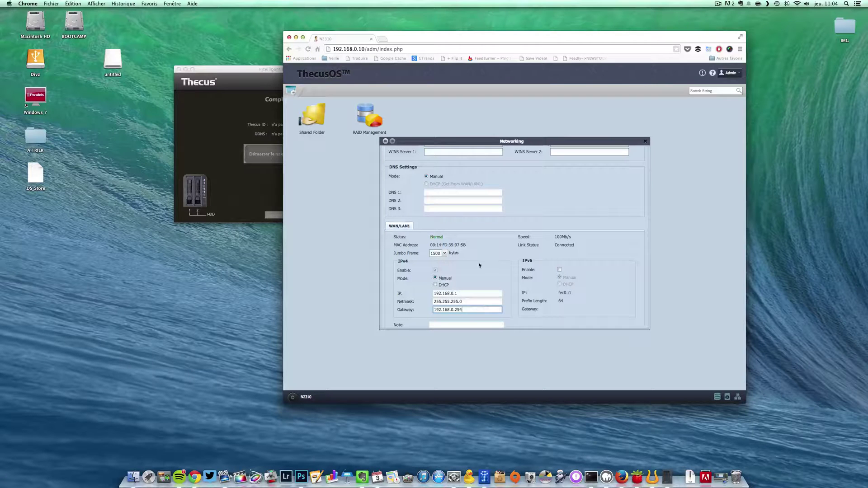
scroll(479, 263, down, 2)
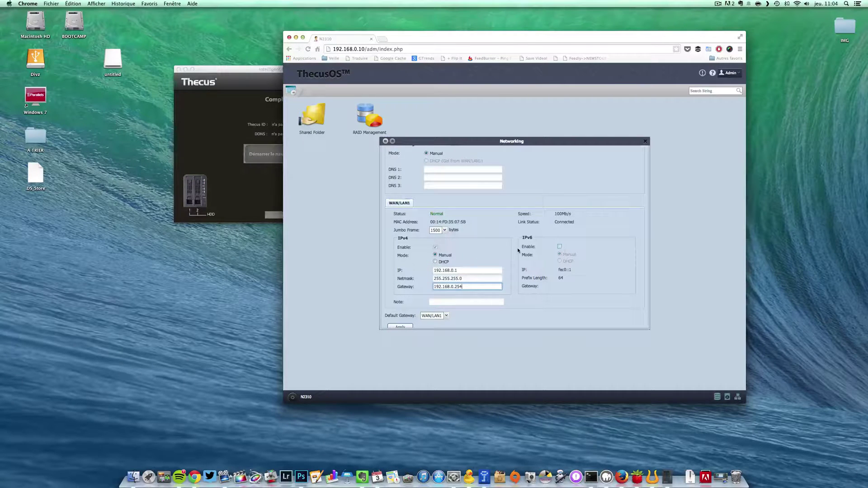
scroll(517, 247, down, 2)
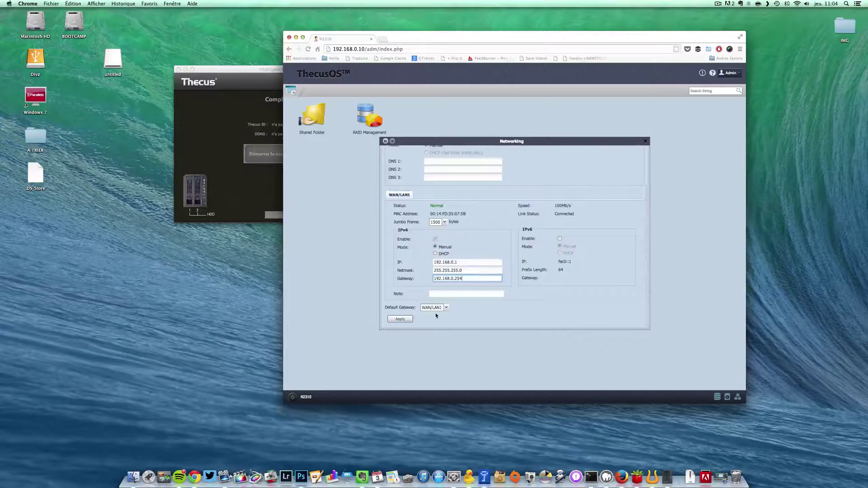
Apply the manual network configuration and accept the prompt to reboot the NAS
click(401, 320)
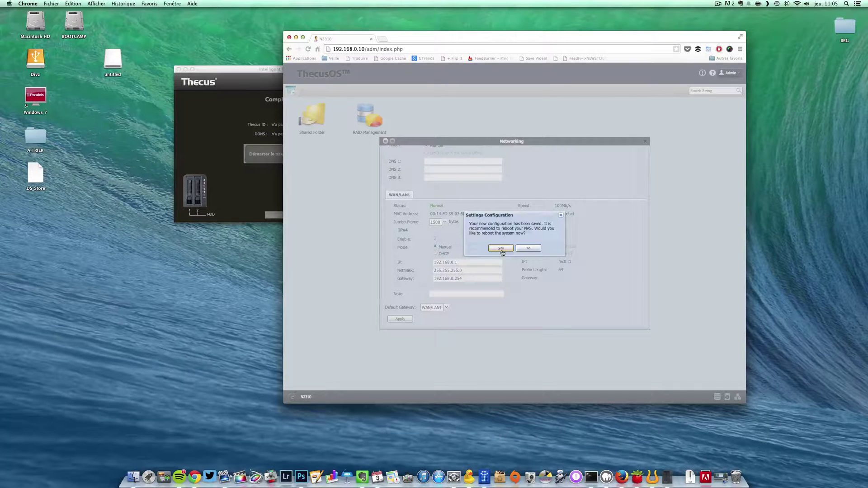
click(501, 248)
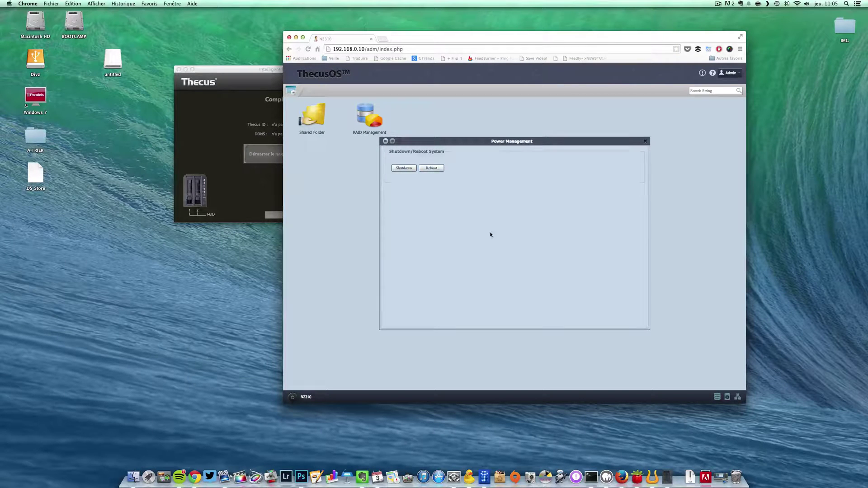
Choose Reboot in Power Management and confirm restarting the NAS
click(432, 168)
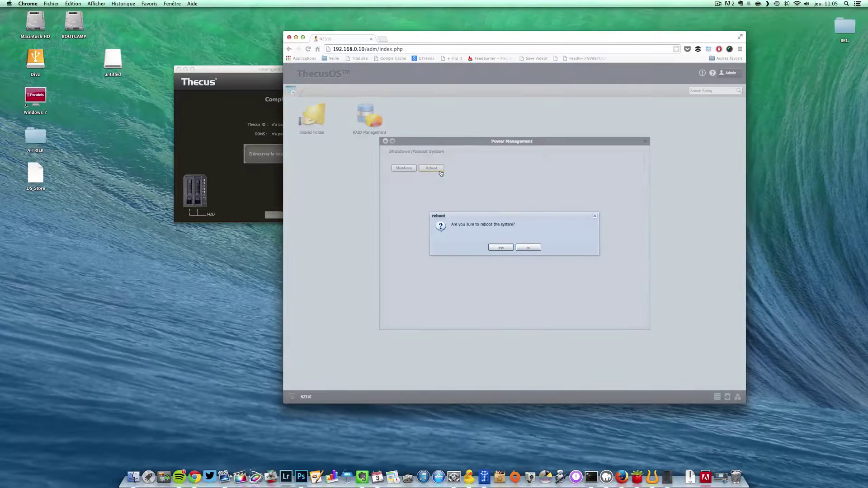
click(494, 247)
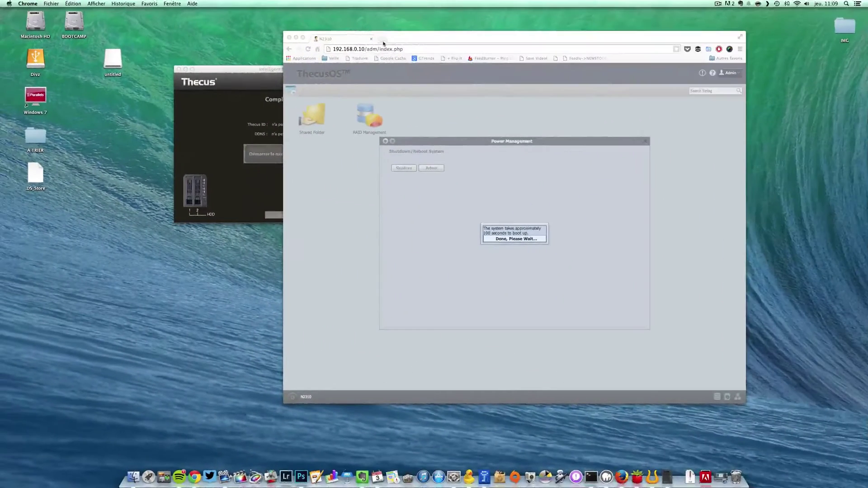
Load the NAS at 192.168.0.1 in a new Chrome tab
click(384, 40)
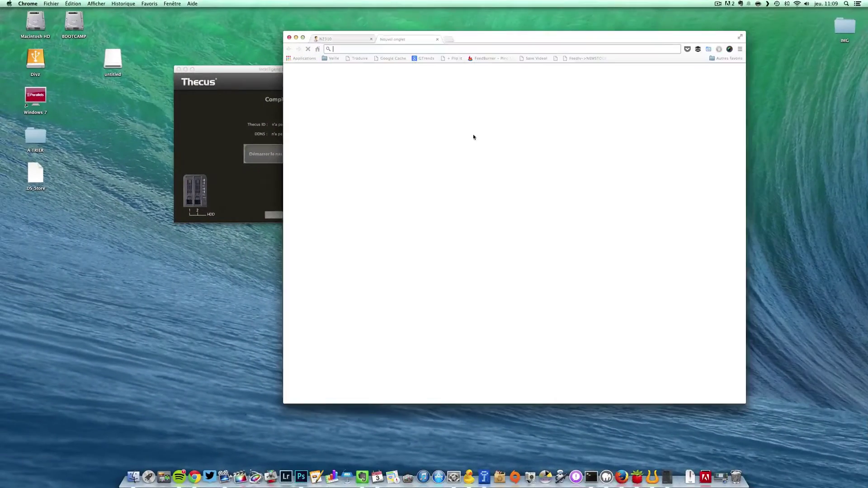
text(192.168)
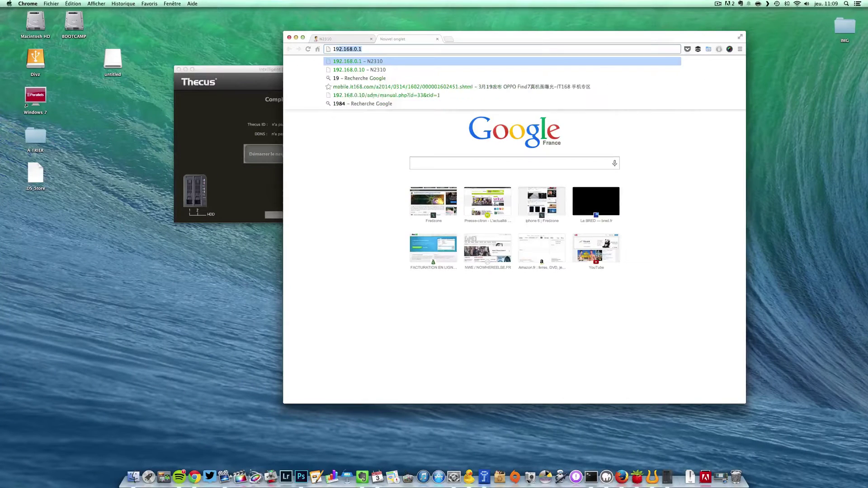
text(.0.1)
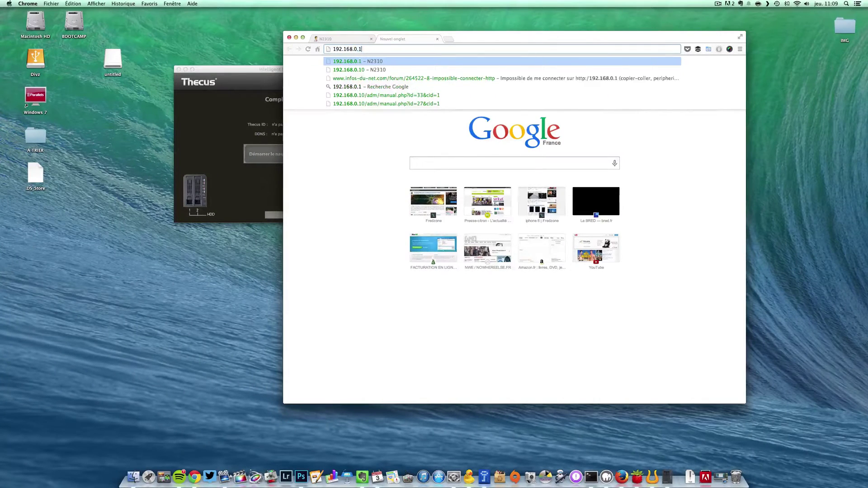
key(Return)
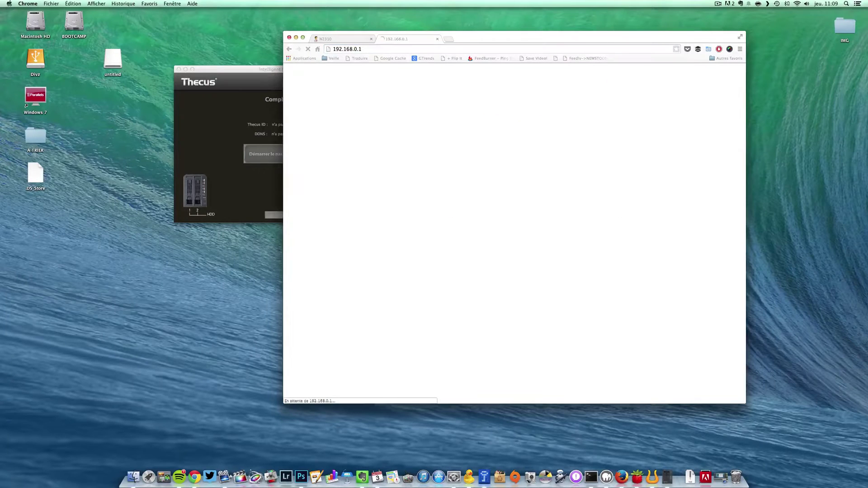